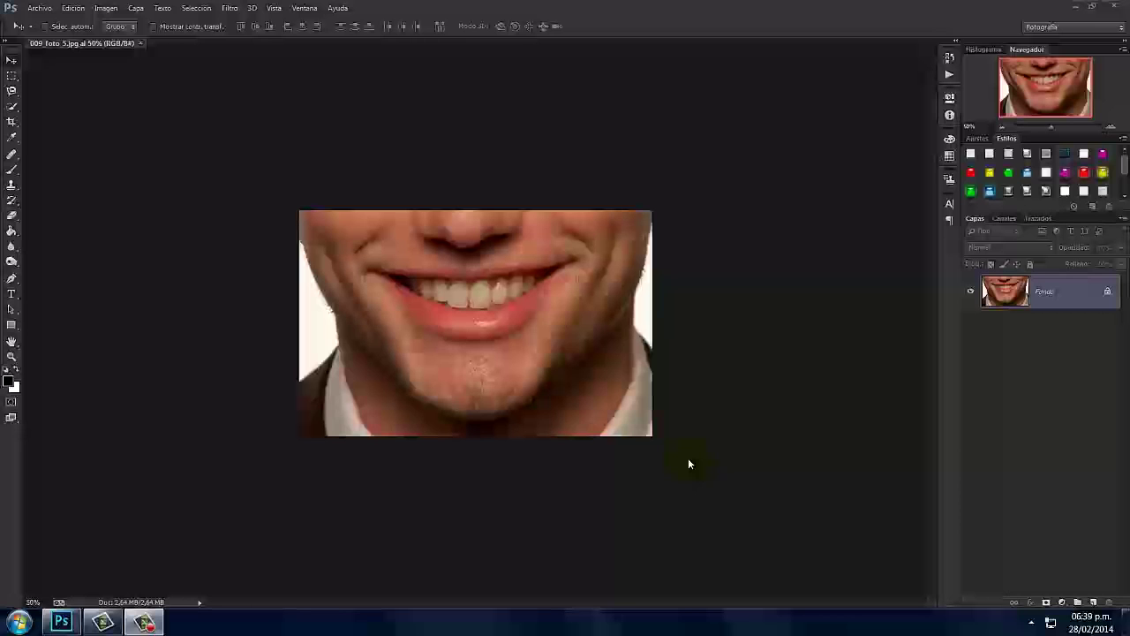
Duplicate the photo onto a new Capa 1 layer and pick a small brush preset.
key(ctrl+j)
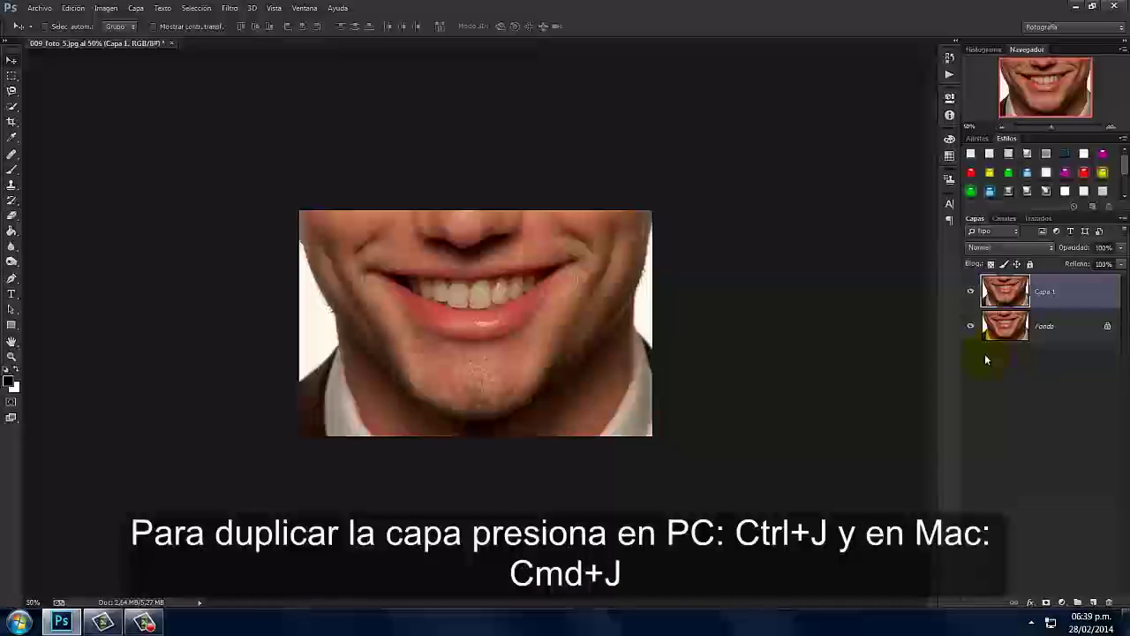
click(12, 169)
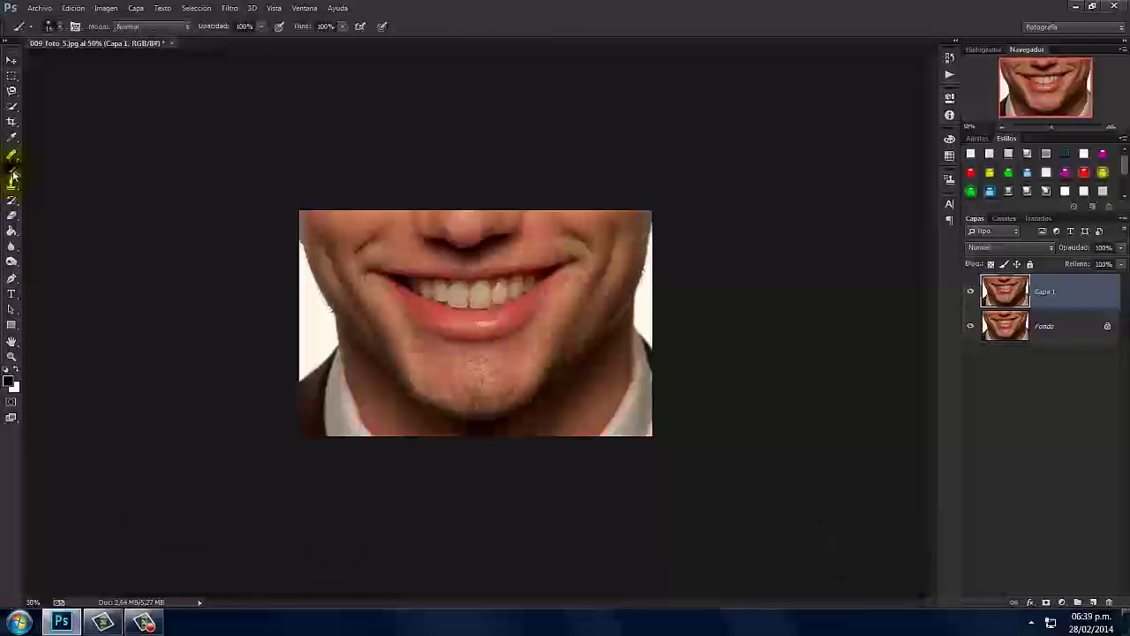
click(61, 26)
double_click(100, 119)
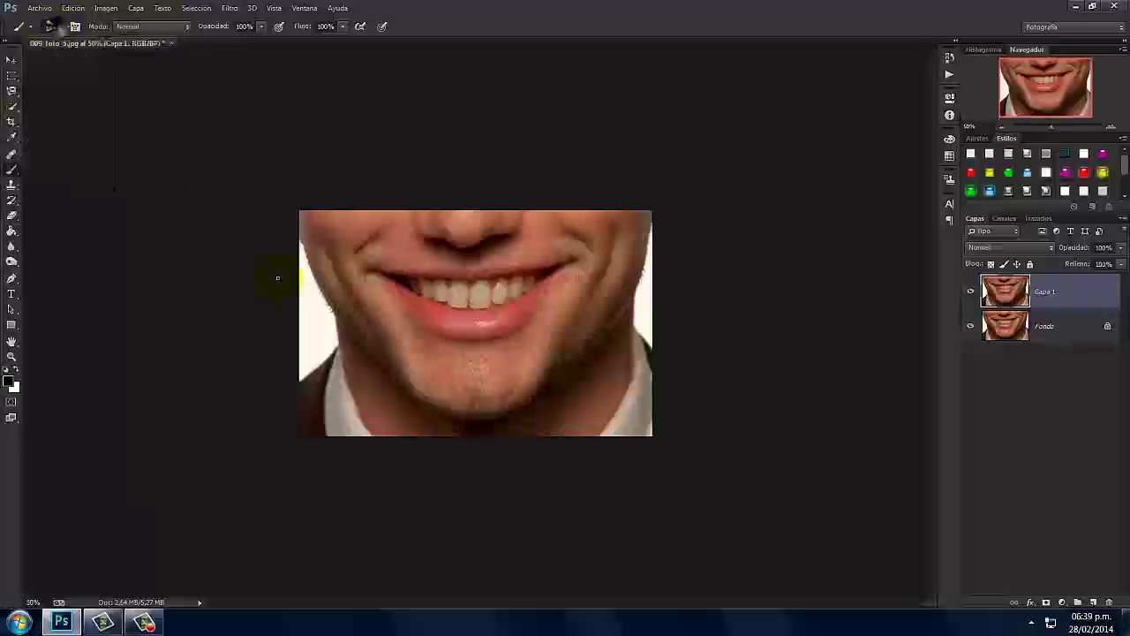
Zoom in on the smile and bring the upper teeth into view.
key(ctrl+plus)
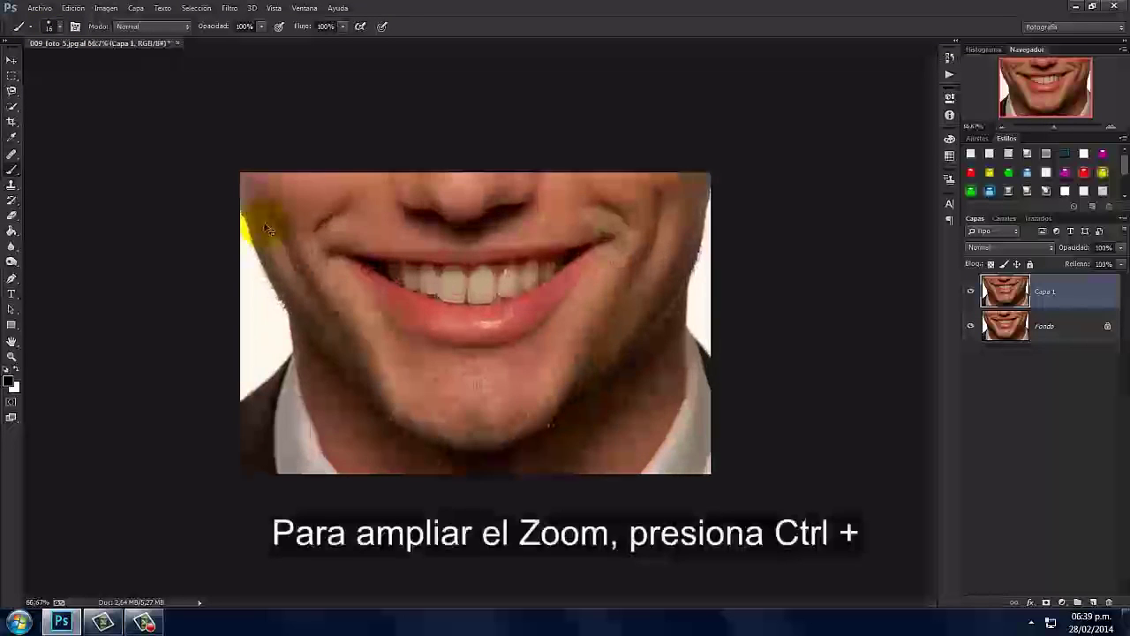
key(ctrl+plus)
key(ctrl+plus)
key(ctrl+plus)
key(ctrl+plus)
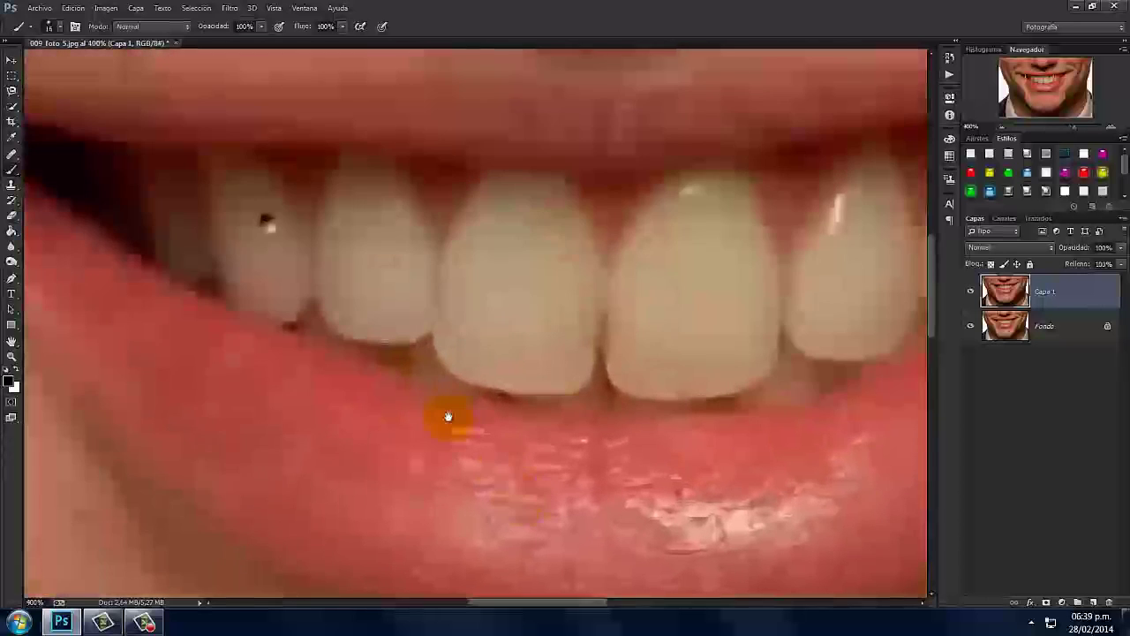
drag(259, 222, 449, 416)
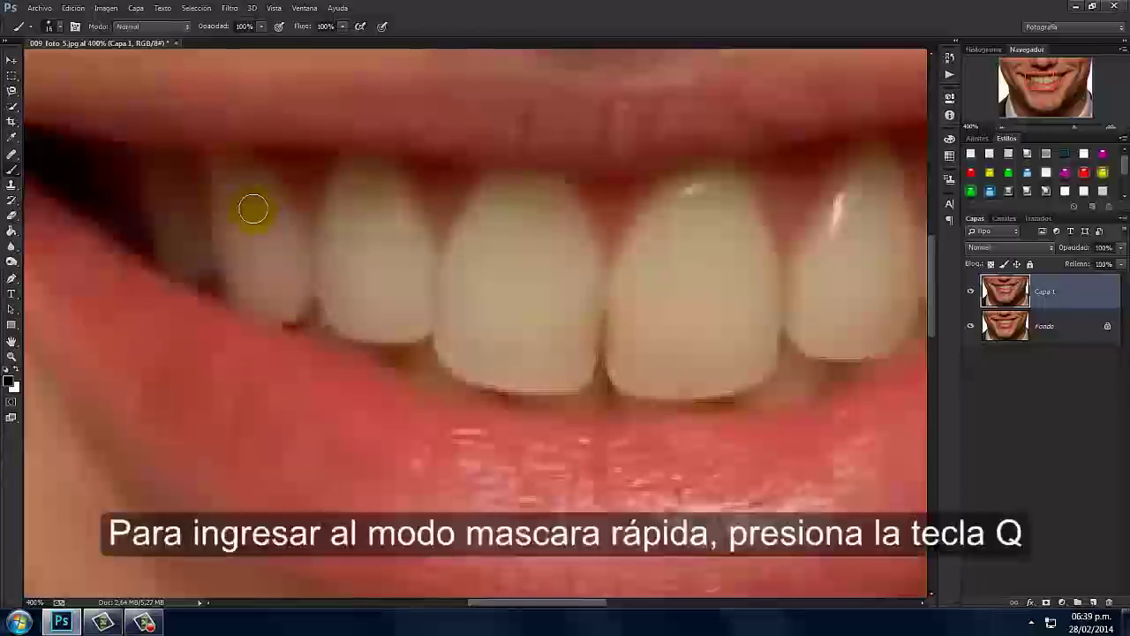
Enter Quick Mask mode and paint the mask over the first three upper teeth.
key(q)
mouse_move(227, 176)
mouse_down()
mouse_move(237, 274)
mouse_move(270, 308)
mouse_move(295, 295)
mouse_move(311, 254)
mouse_move(281, 188)
mouse_move(242, 172)
mouse_move(273, 244)
mouse_move(266, 272)
mouse_move(253, 240)
mouse_up()
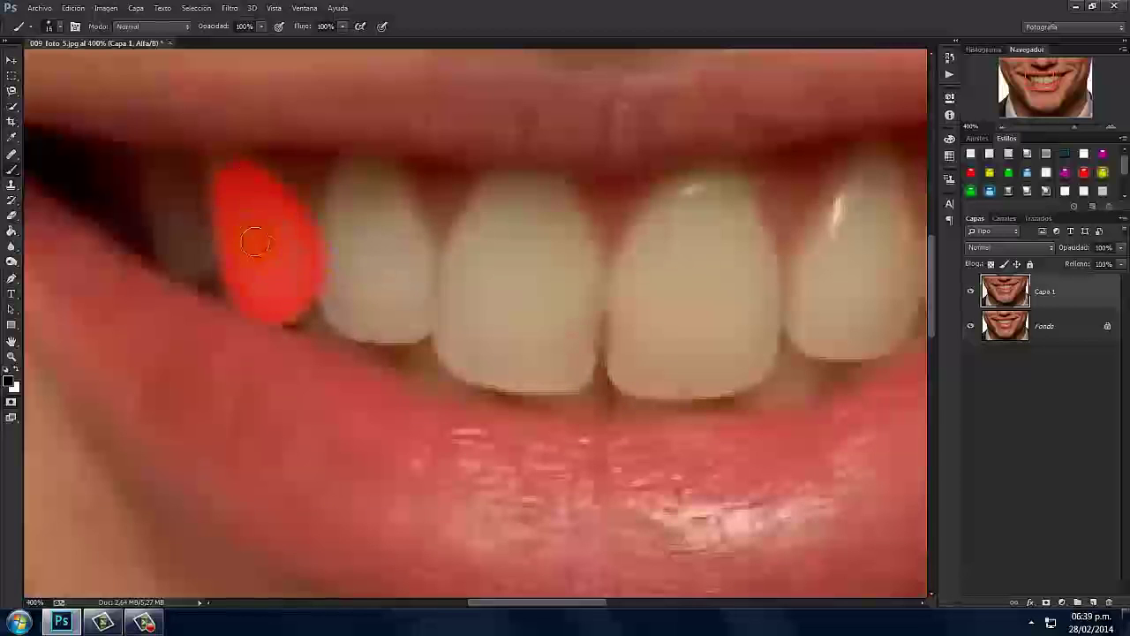
click(347, 174)
mouse_move(344, 197)
mouse_down()
mouse_move(333, 273)
mouse_move(346, 313)
mouse_move(392, 320)
mouse_move(424, 306)
mouse_move(416, 232)
mouse_move(365, 176)
mouse_move(341, 209)
mouse_move(382, 177)
mouse_move(399, 231)
mouse_move(362, 265)
mouse_move(360, 217)
mouse_move(391, 303)
mouse_move(380, 217)
mouse_move(359, 189)
mouse_move(349, 332)
mouse_up()
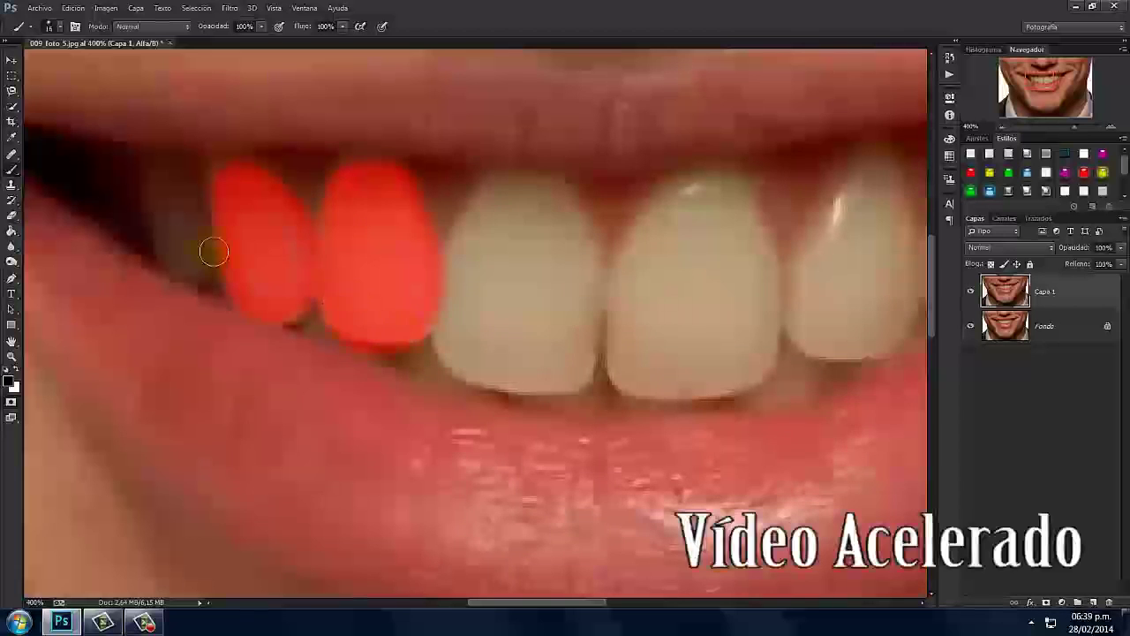
mouse_move(492, 190)
mouse_down()
mouse_move(449, 328)
mouse_move(560, 214)
mouse_up()
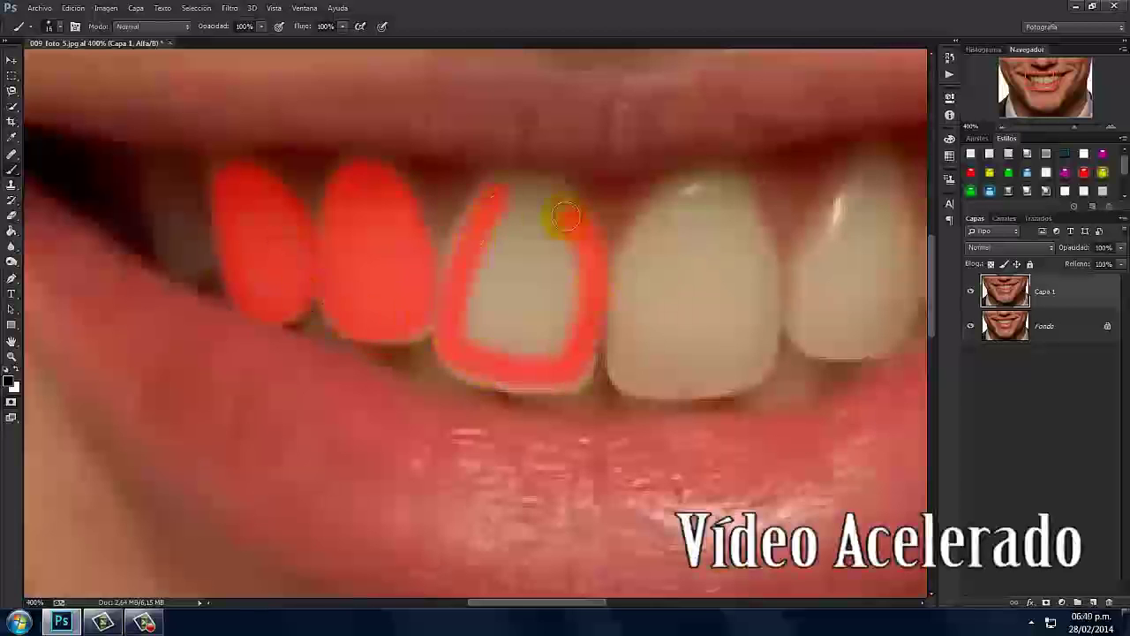
key(ctrl+z)
mouse_move(521, 181)
mouse_down()
mouse_move(462, 278)
mouse_move(579, 358)
mouse_move(462, 298)
mouse_move(537, 321)
mouse_move(502, 353)
mouse_move(457, 282)
mouse_up()
Mask the remaining teeth on the right and the small far-left tooth.
mouse_move(704, 193)
mouse_down()
mouse_move(392, 206)
mouse_move(305, 363)
mouse_up()
mouse_move(339, 250)
mouse_down()
mouse_move(323, 383)
mouse_move(404, 189)
mouse_move(345, 388)
mouse_move(345, 299)
mouse_move(434, 321)
mouse_move(391, 240)
mouse_up()
mouse_move(543, 181)
mouse_down()
mouse_move(557, 353)
mouse_move(560, 259)
mouse_up()
mouse_move(671, 155)
mouse_down()
mouse_move(634, 316)
mouse_move(697, 157)
mouse_move(636, 241)
mouse_up()
mouse_move(790, 164)
mouse_down()
mouse_move(740, 237)
mouse_move(766, 247)
mouse_move(770, 167)
mouse_move(765, 253)
mouse_move(792, 159)
mouse_up()
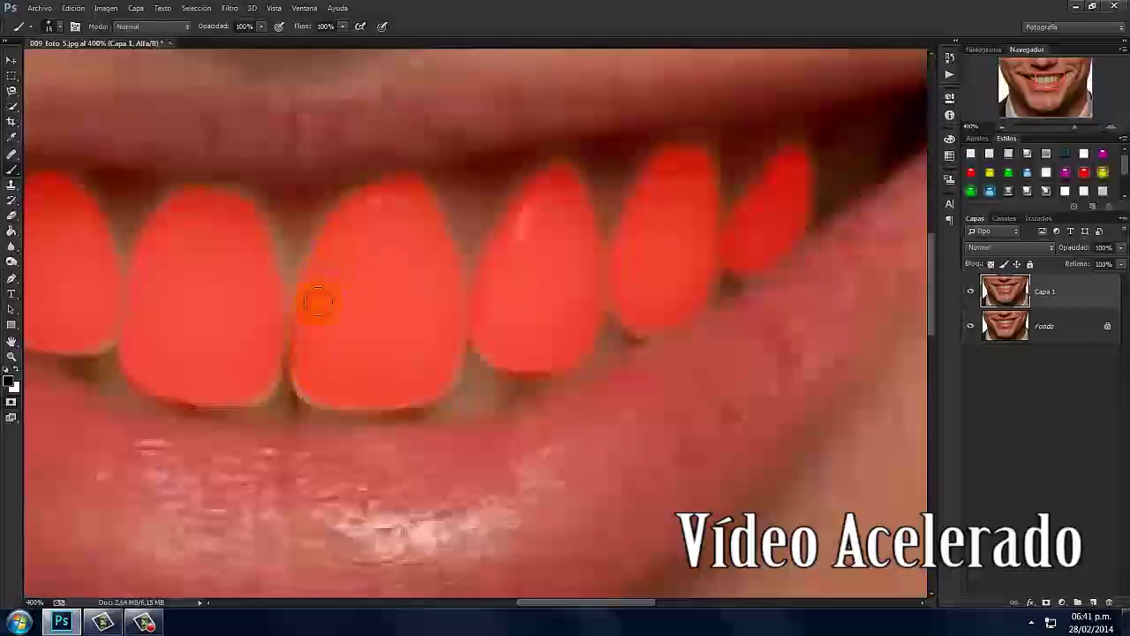
drag(253, 373, 548, 329)
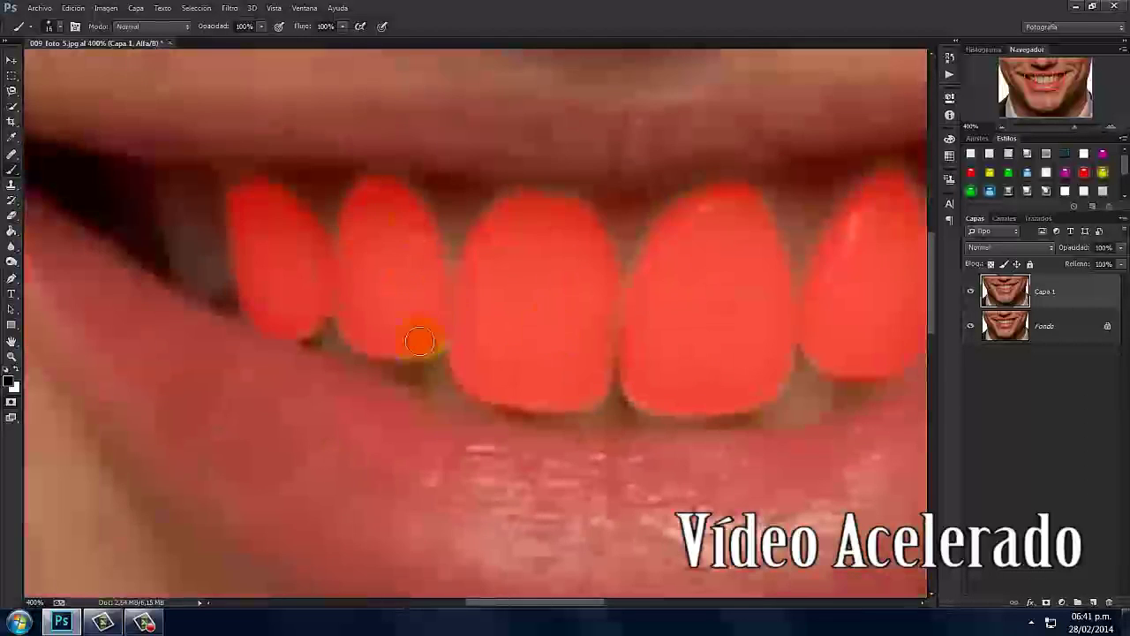
mouse_move(183, 220)
mouse_down()
mouse_move(207, 278)
mouse_move(197, 239)
mouse_move(192, 265)
mouse_move(182, 231)
mouse_move(206, 204)
mouse_up()
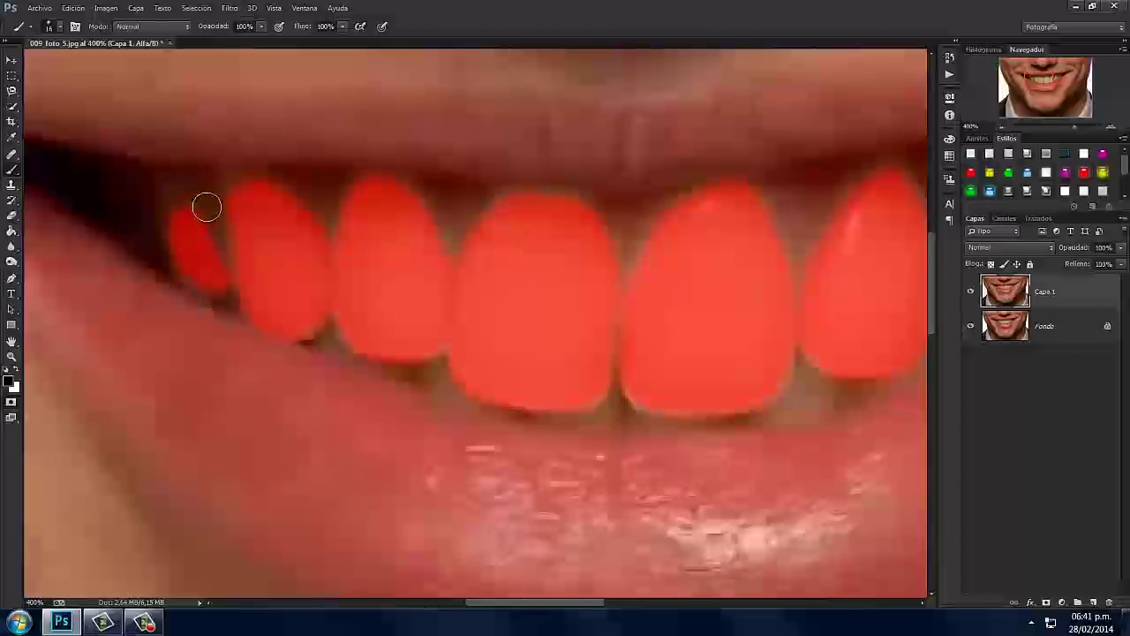
Zoom out to the whole face, exit Quick Mask, and invert so only the teeth are selected.
key(ctrl+minus)
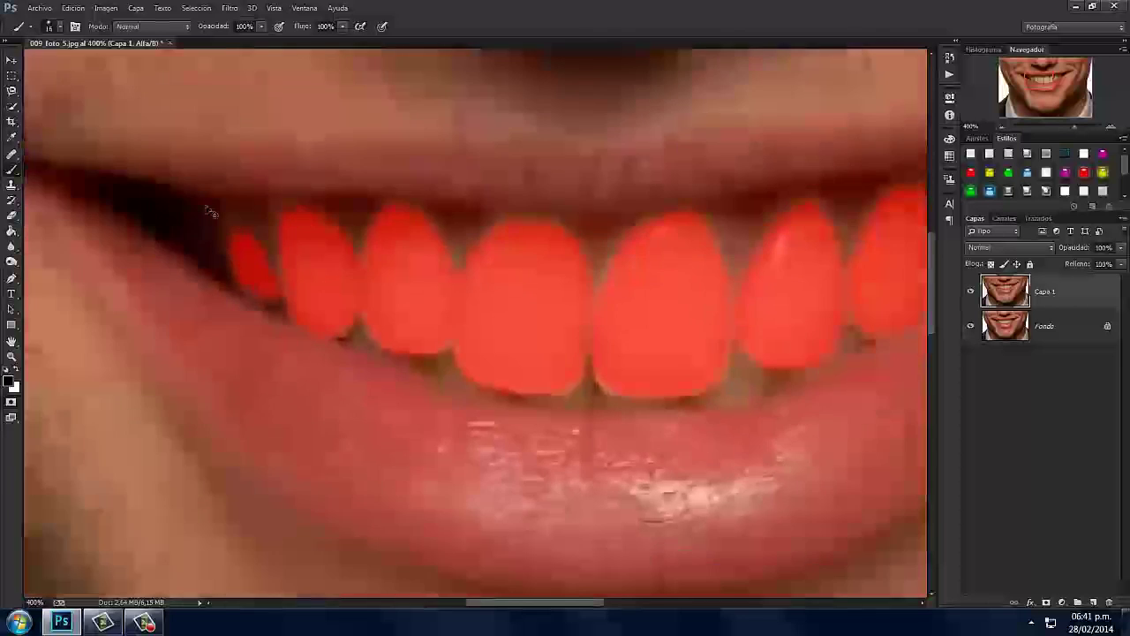
key(ctrl+minus)
key(ctrl+minus)
key(ctrl+minus)
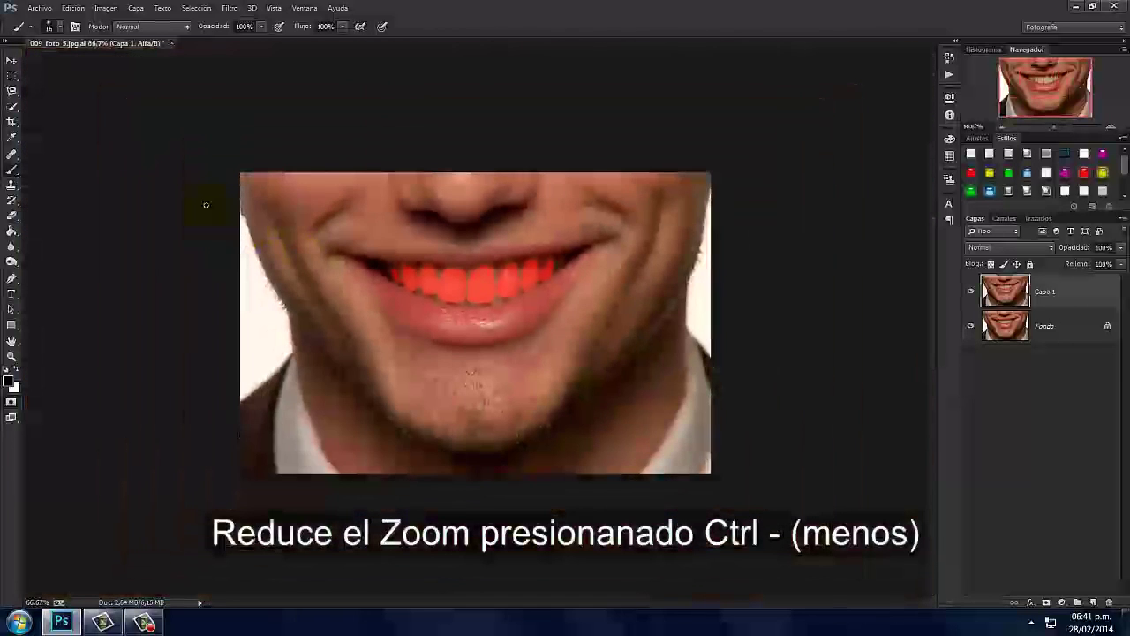
key(ctrl+minus)
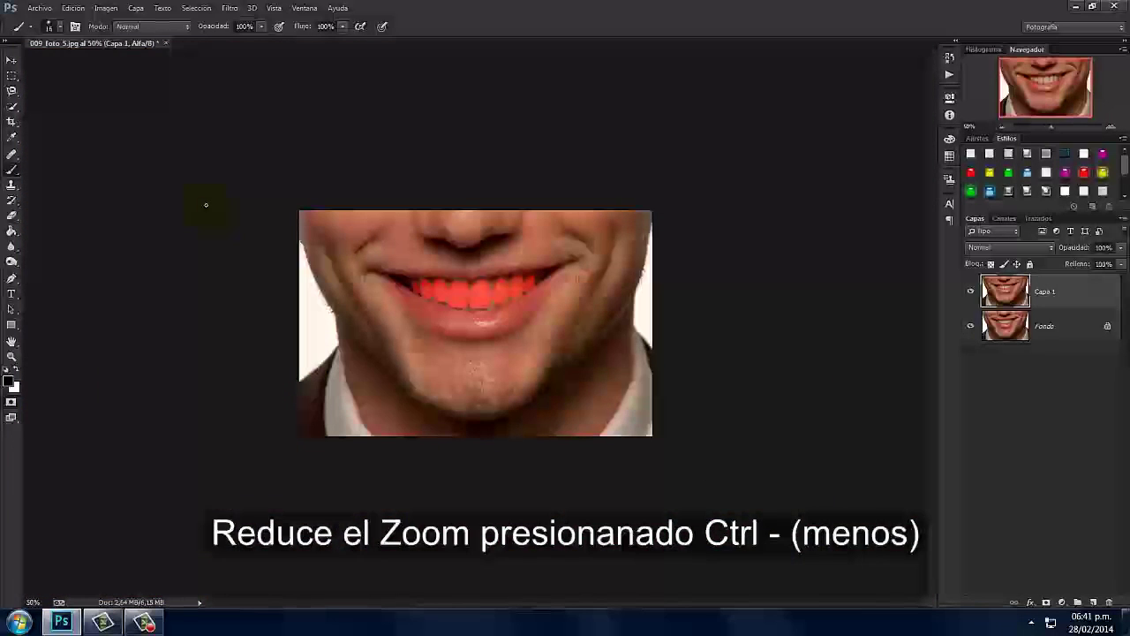
click(11, 62)
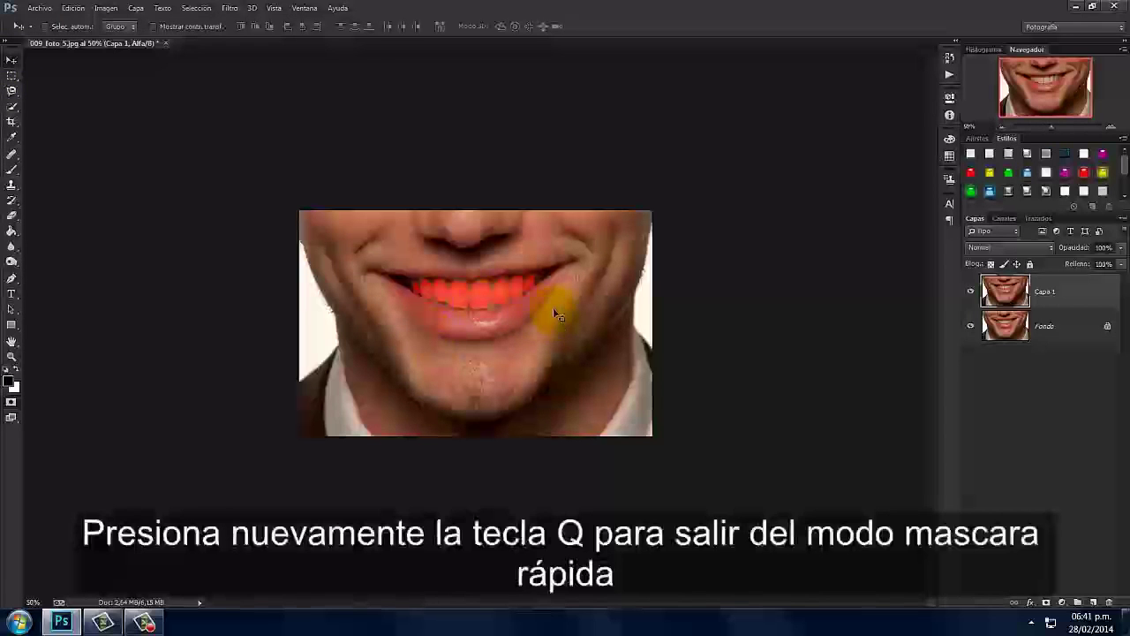
key(q)
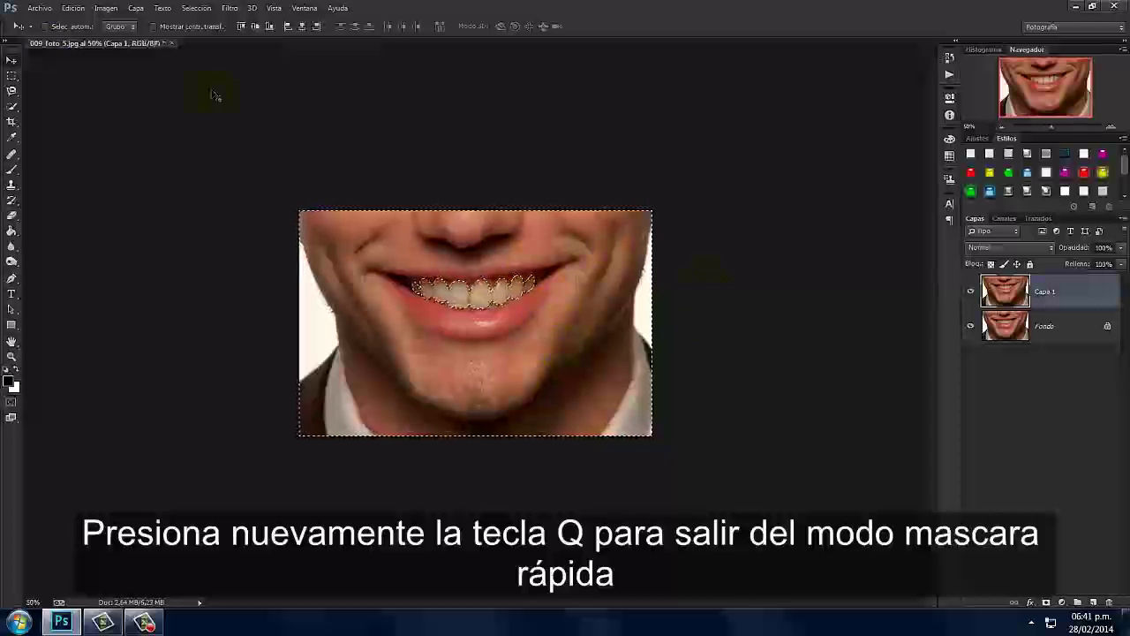
click(195, 8)
click(216, 64)
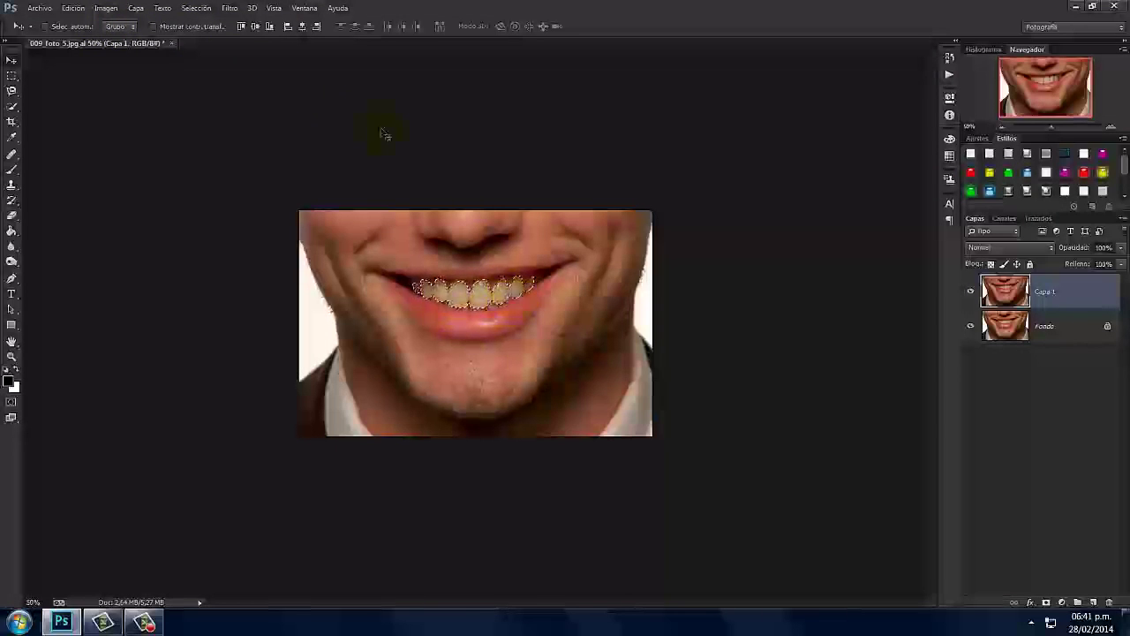
Apply Corrección selectiva with Amarillos black at -100% and Neutros black at -20%.
click(106, 8)
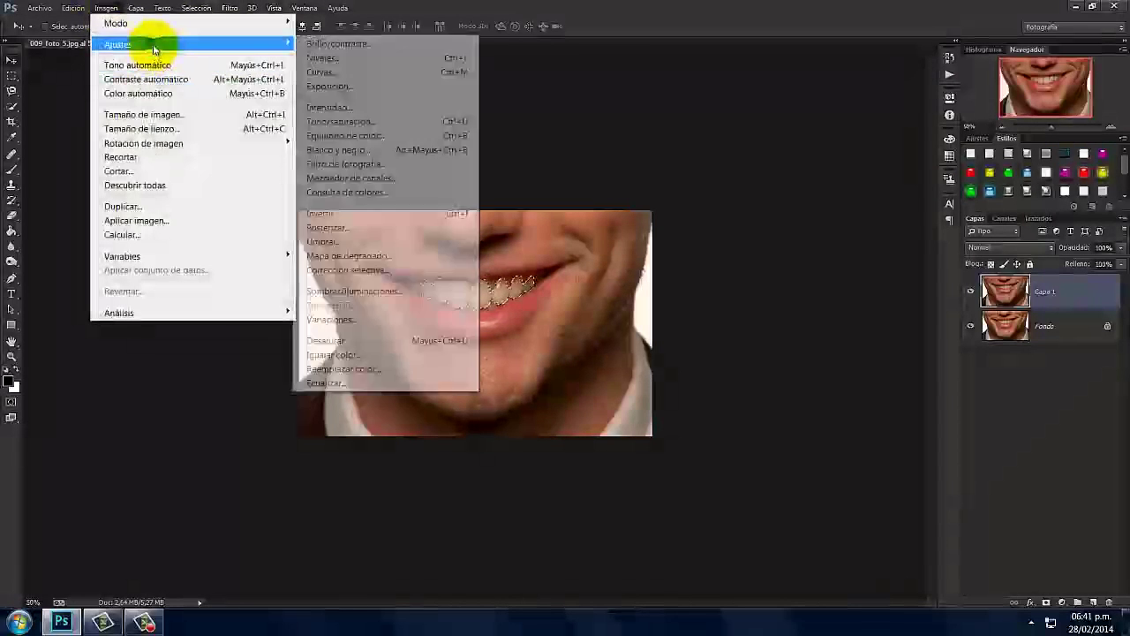
mouse_move(190, 44)
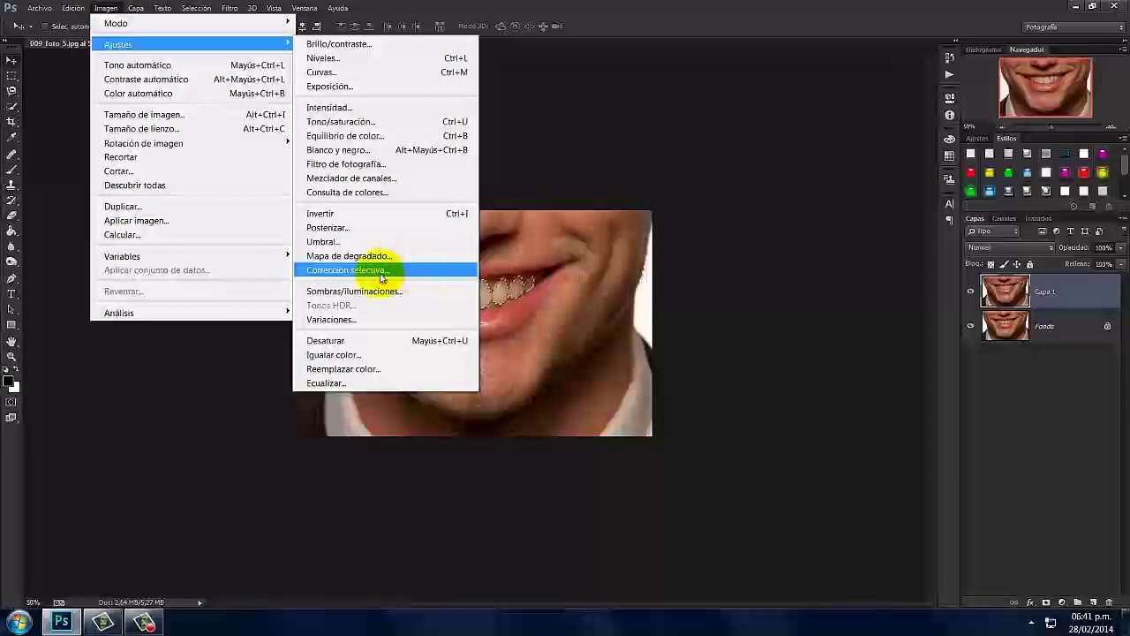
click(374, 269)
drag(733, 134, 748, 98)
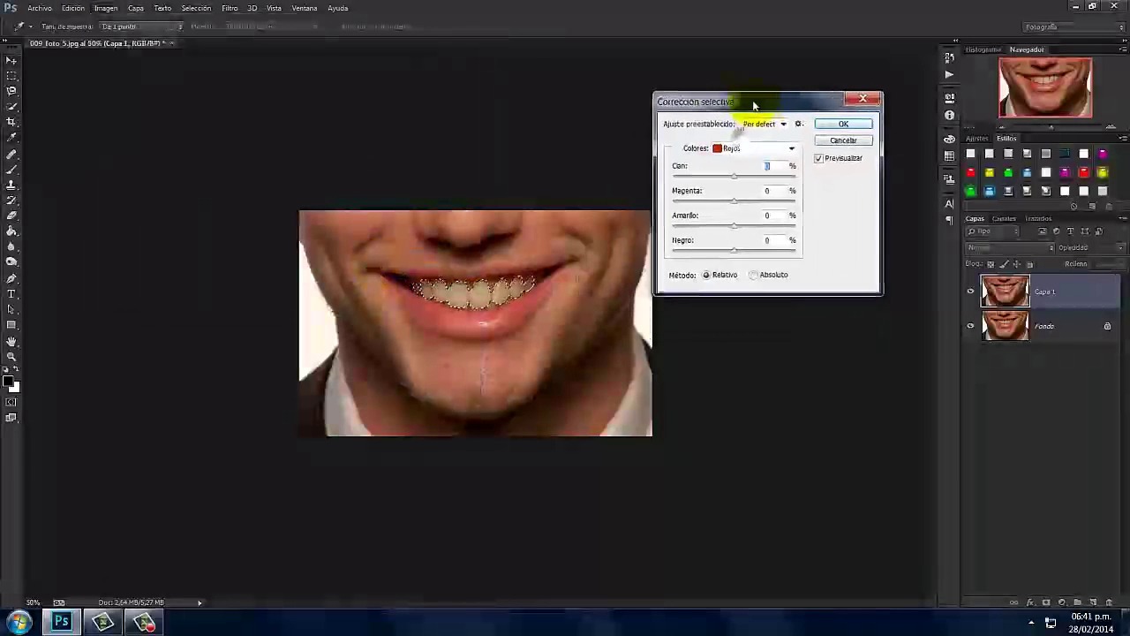
click(800, 148)
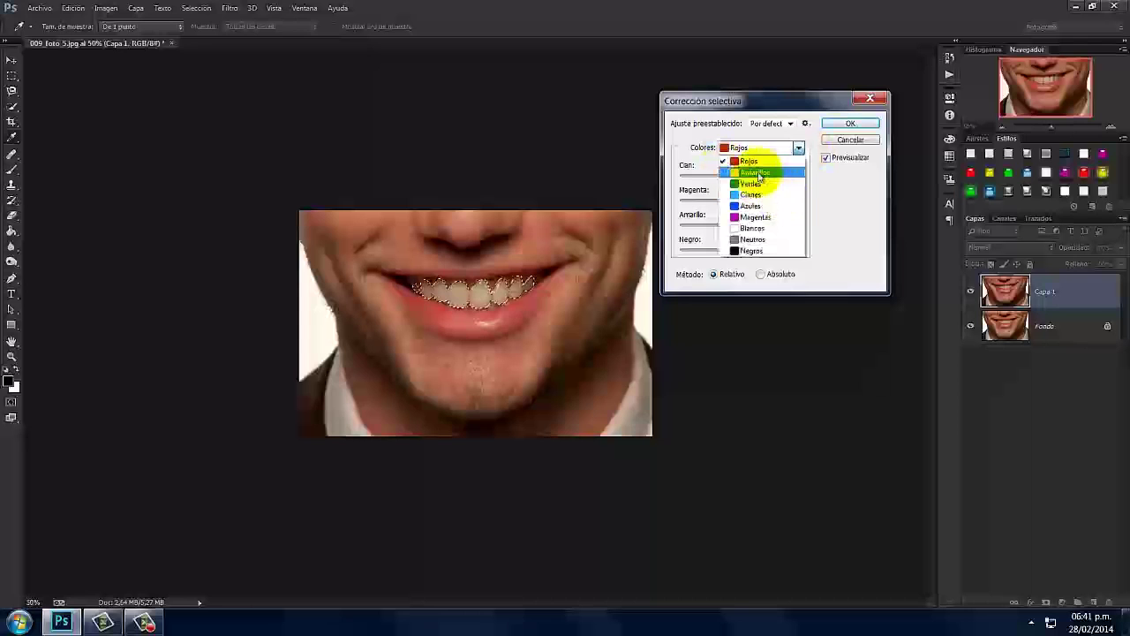
click(756, 170)
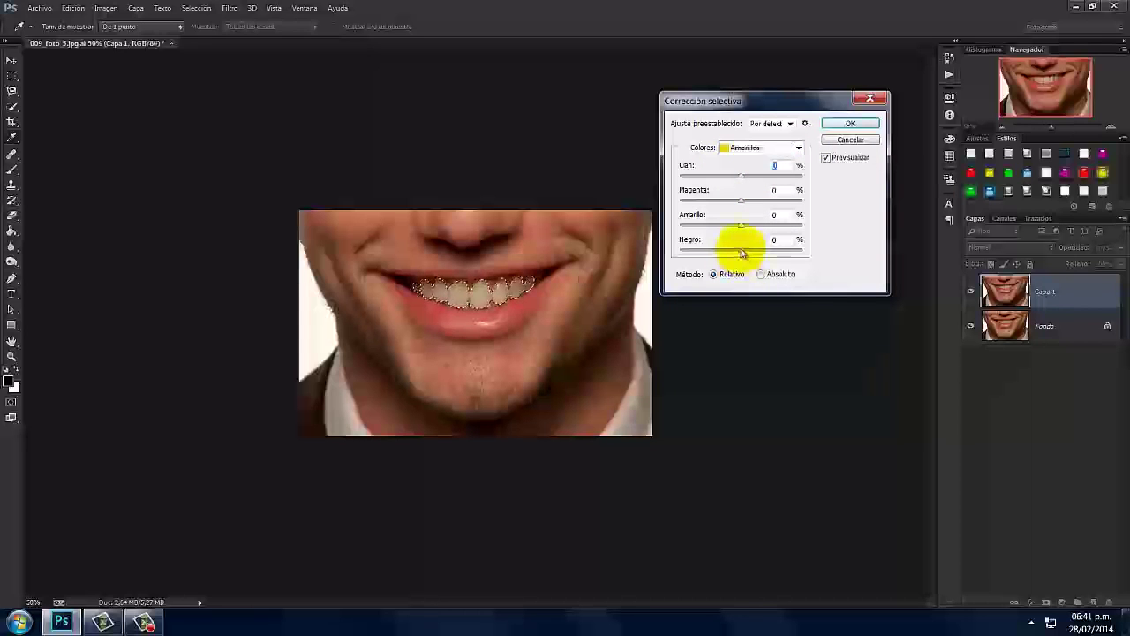
drag(740, 251, 661, 248)
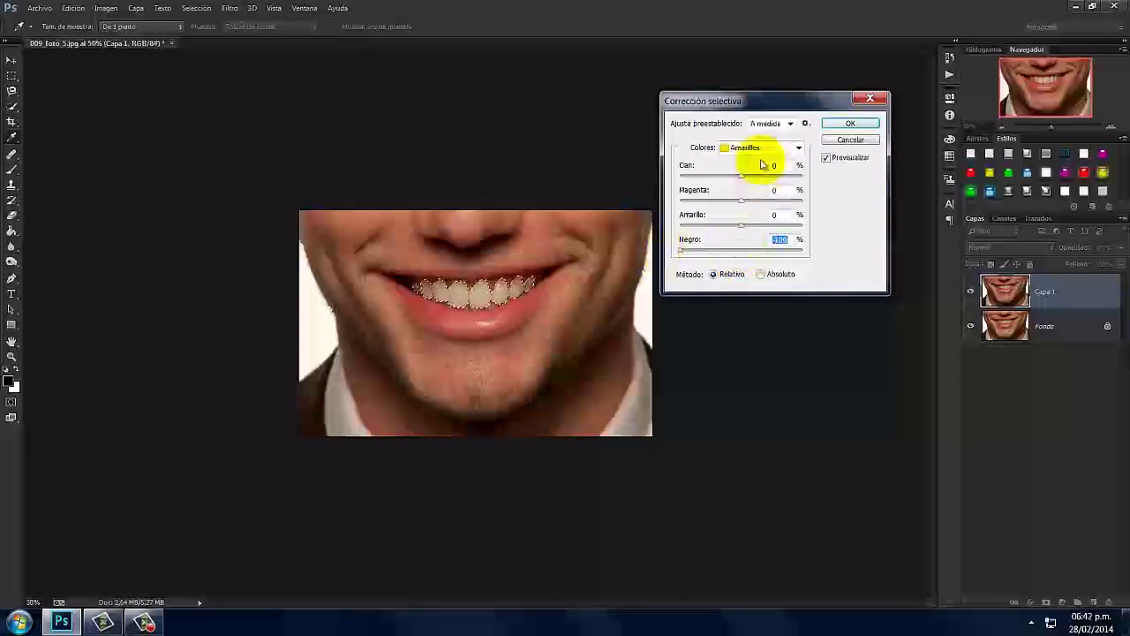
click(801, 148)
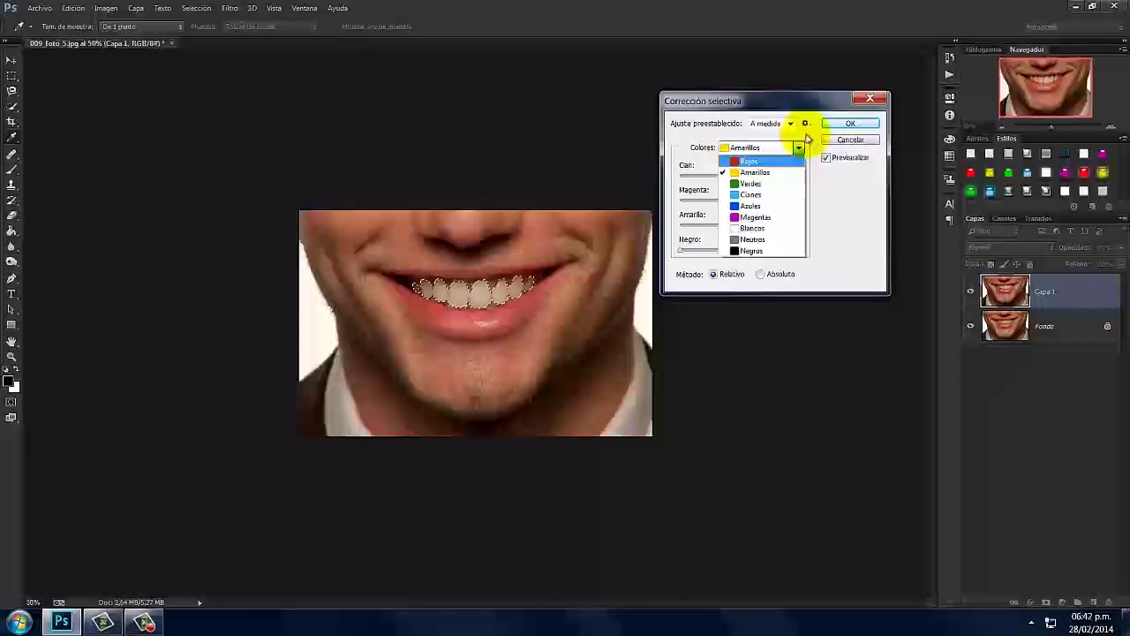
click(762, 239)
click(785, 244)
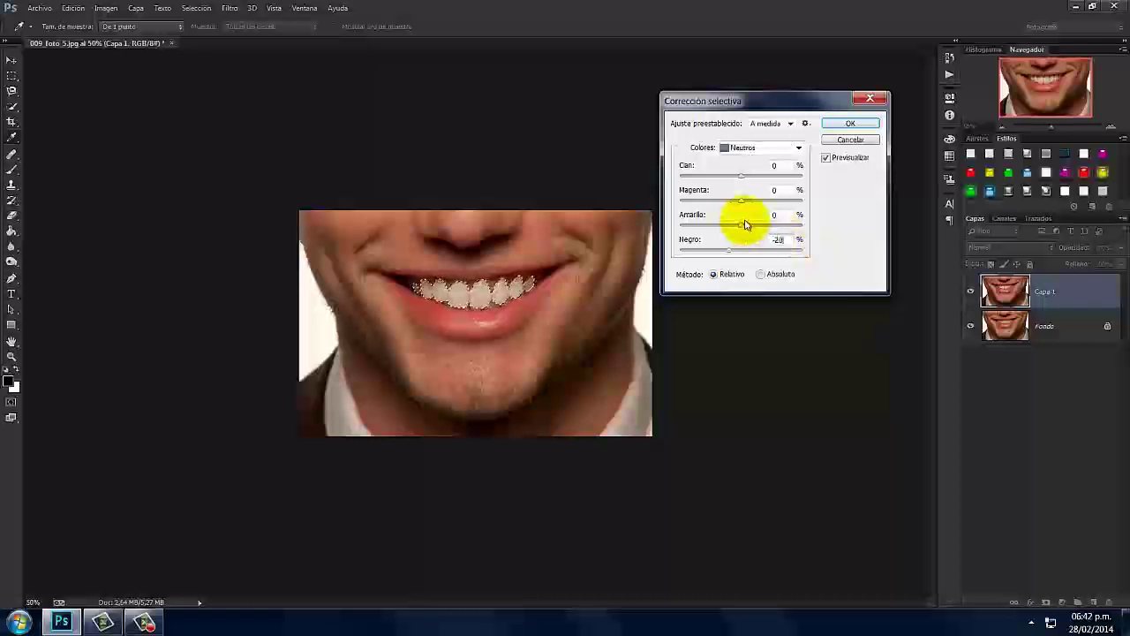
click(855, 127)
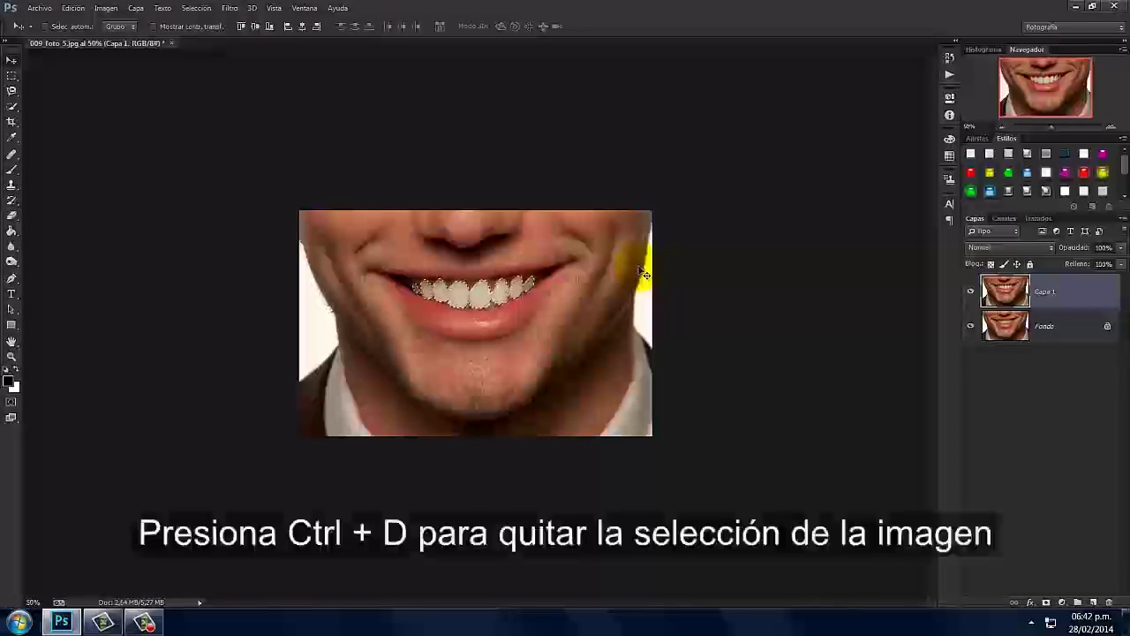
Deselect, then toggle Capa 1's visibility to compare before and after, ending visible.
key(ctrl+d)
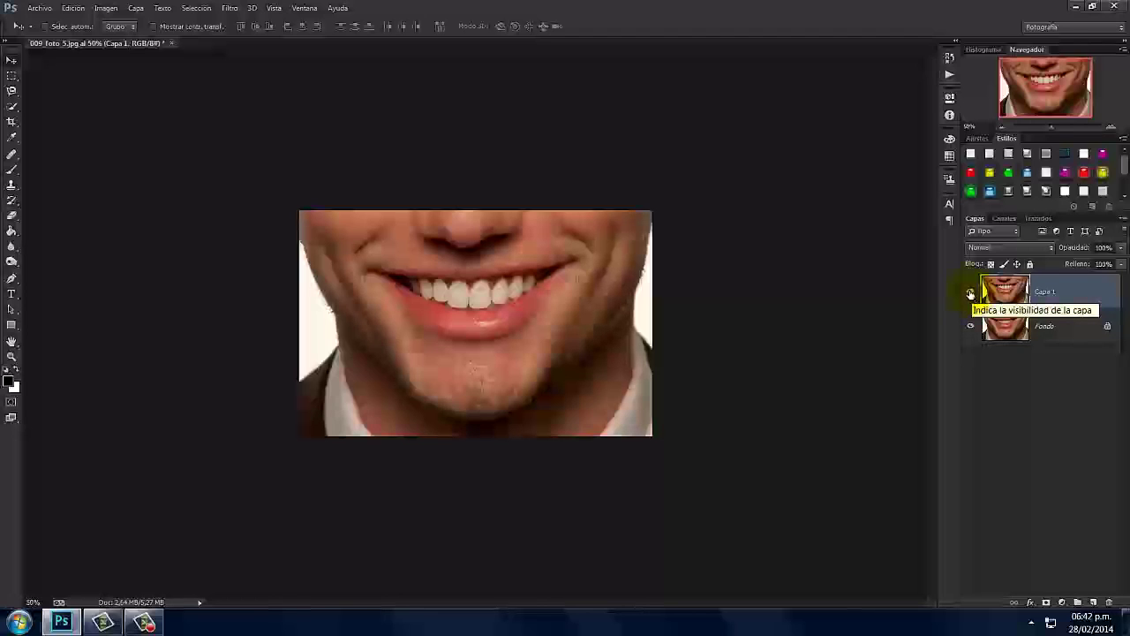
click(971, 293)
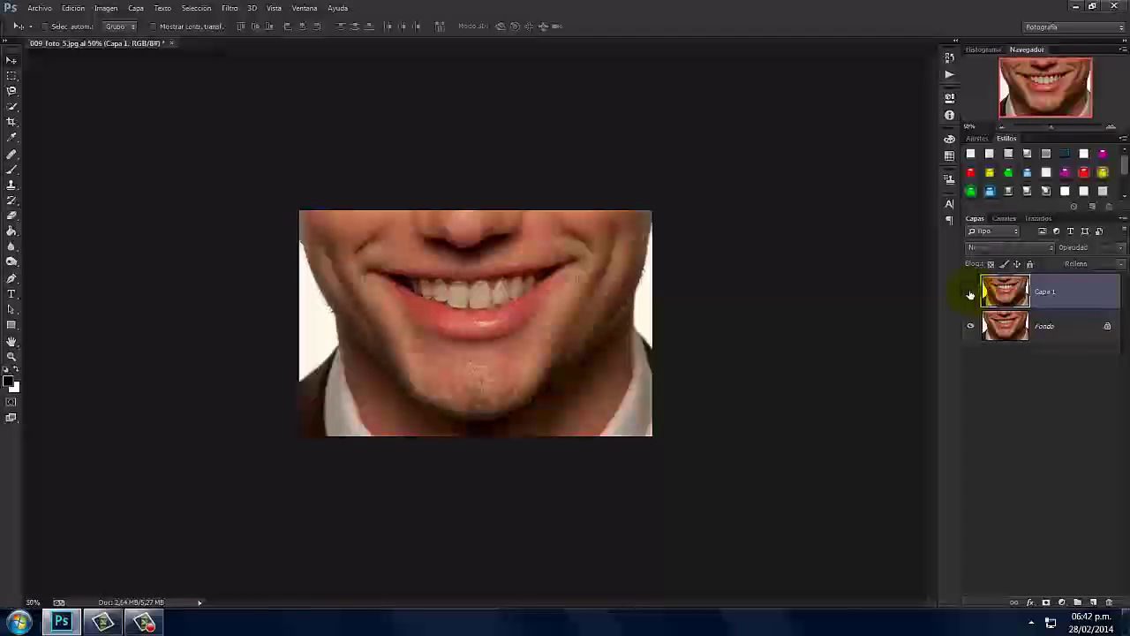
click(970, 292)
click(970, 292)
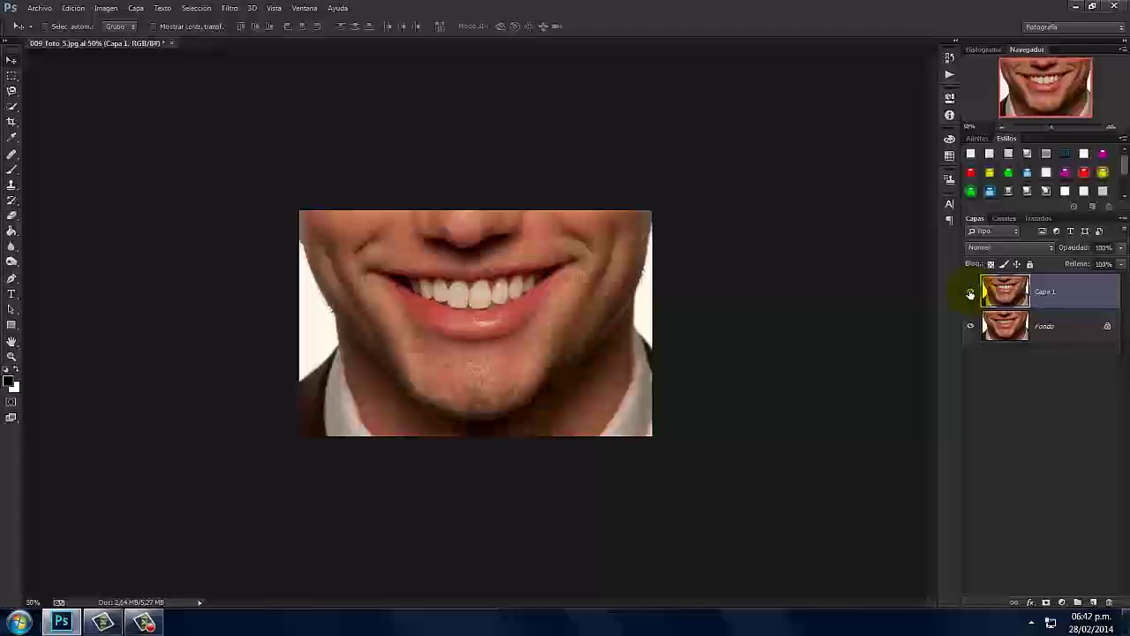
click(971, 293)
click(971, 292)
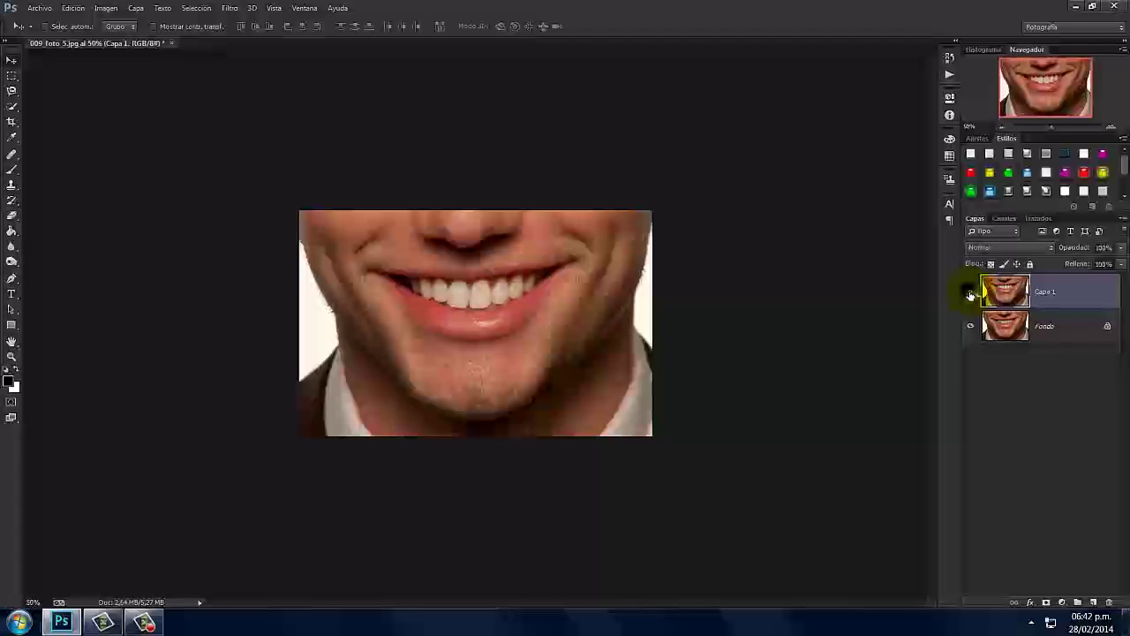
click(971, 294)
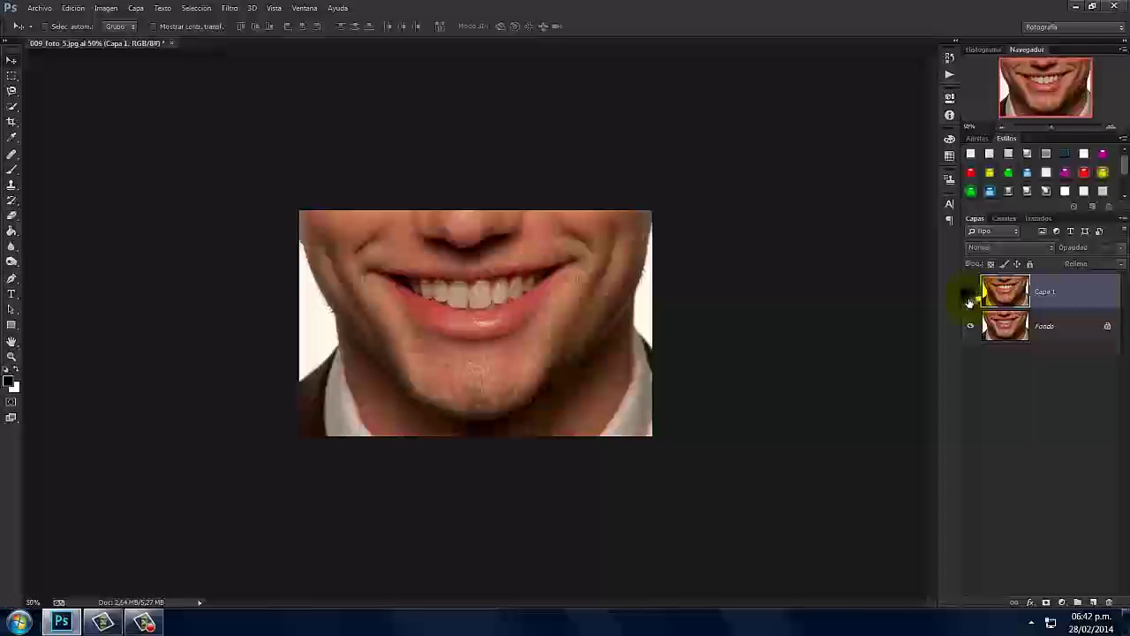
click(971, 295)
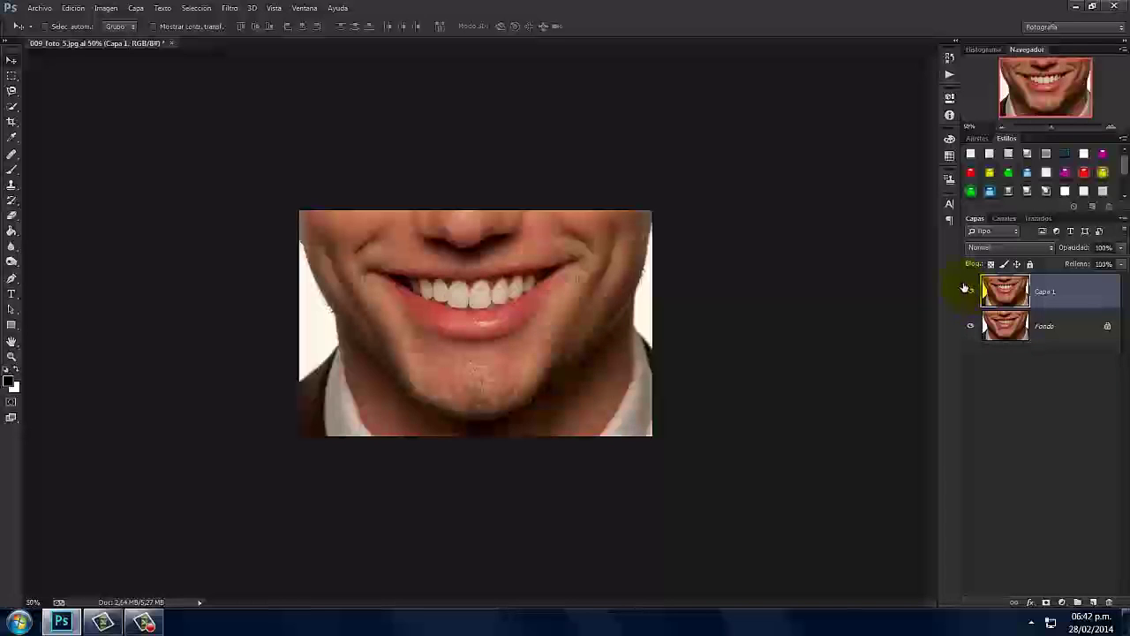